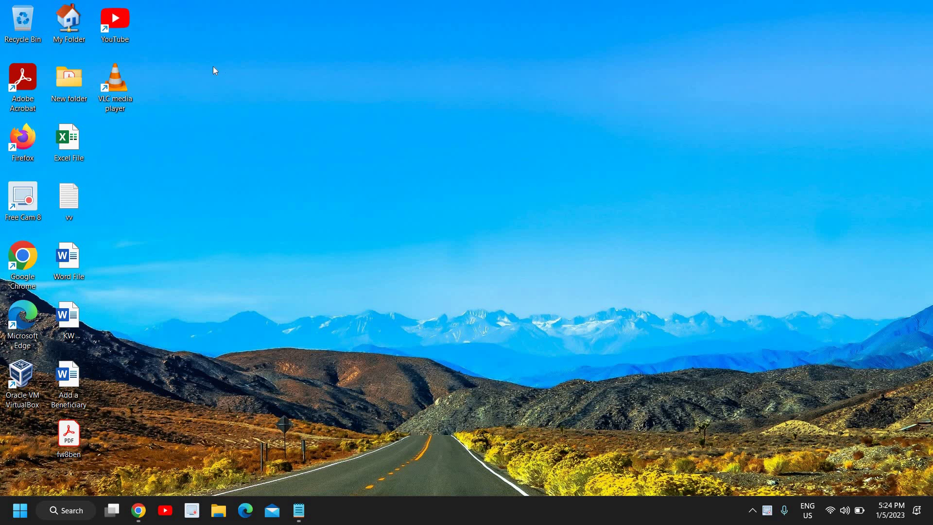
# Move the VLC media player shortcut from the top row down beside the Word File icon.
pyautogui.moveTo(116, 82); pyautogui.dragTo(169, 311)
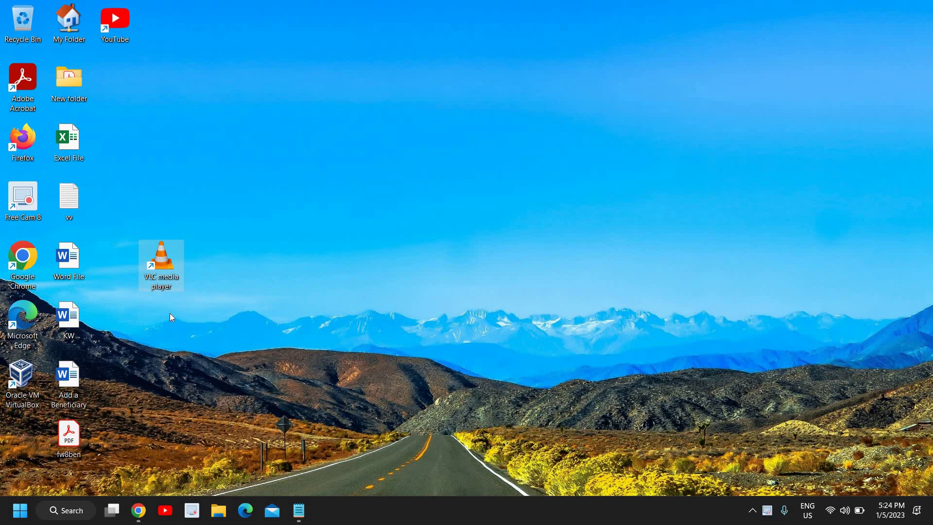
pyautogui.click(170, 313)
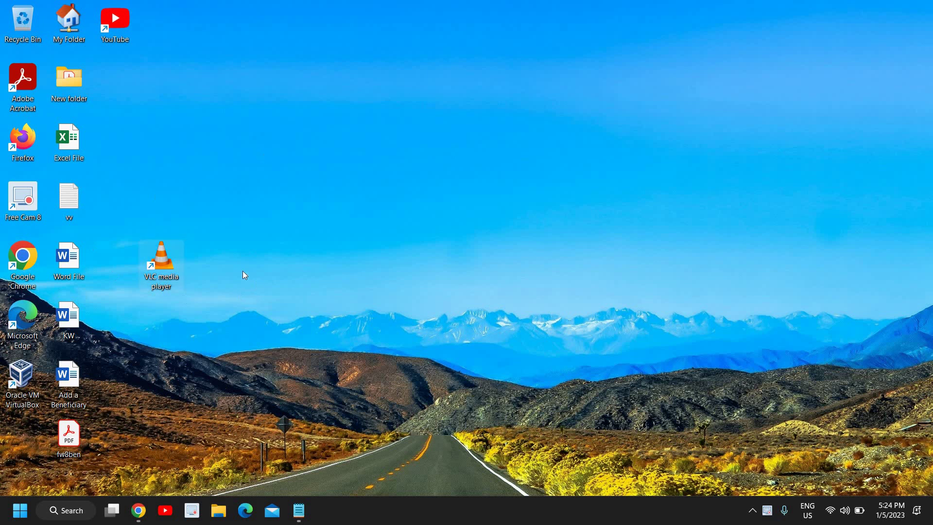
pyautogui.rightClick(162, 261)
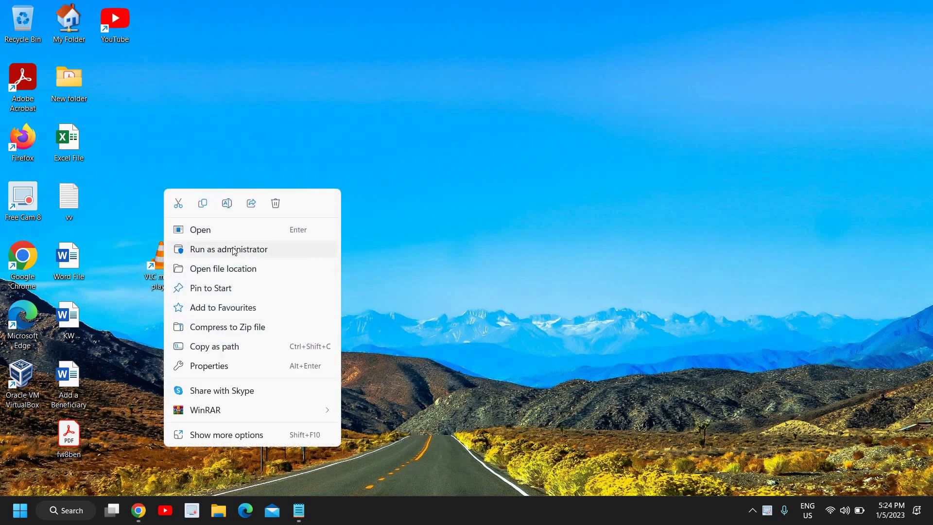
pyautogui.click(251, 249)
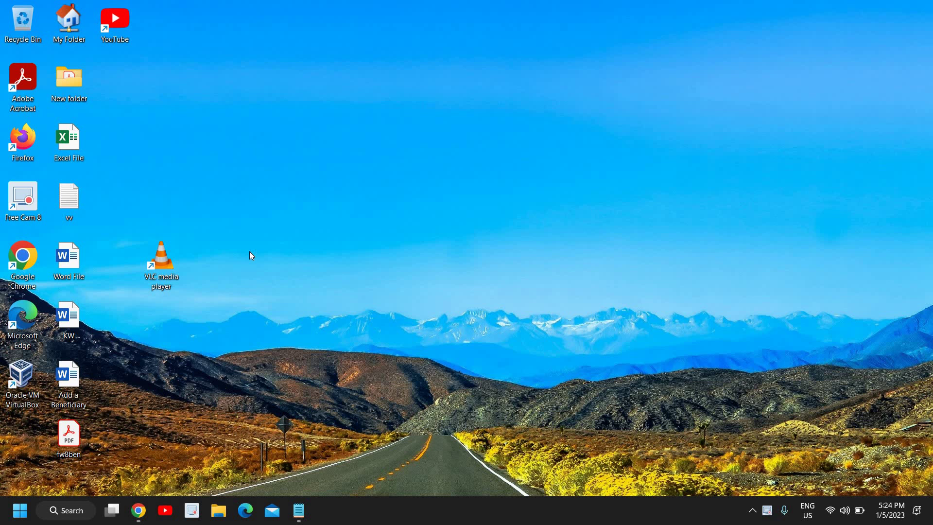
pyautogui.click(400, 354)
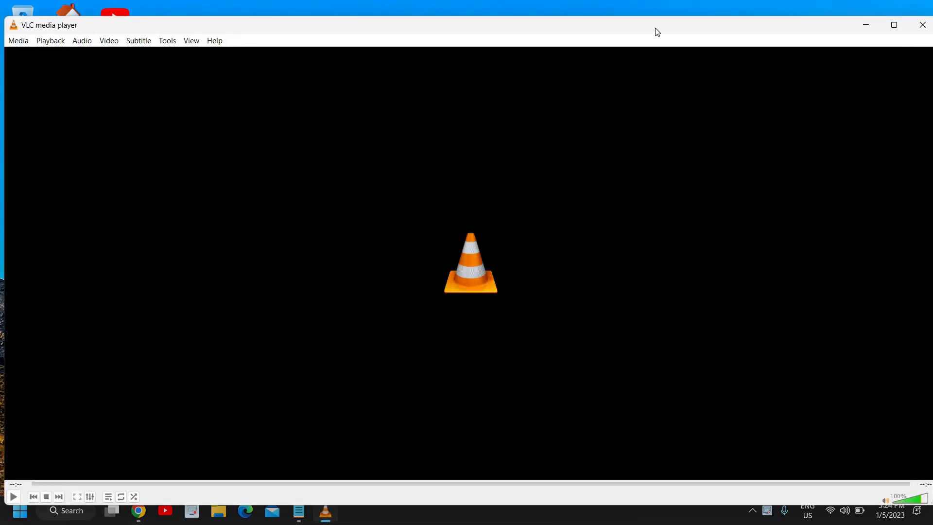
pyautogui.doubleClick(573, 30)
pyautogui.click(808, 31)
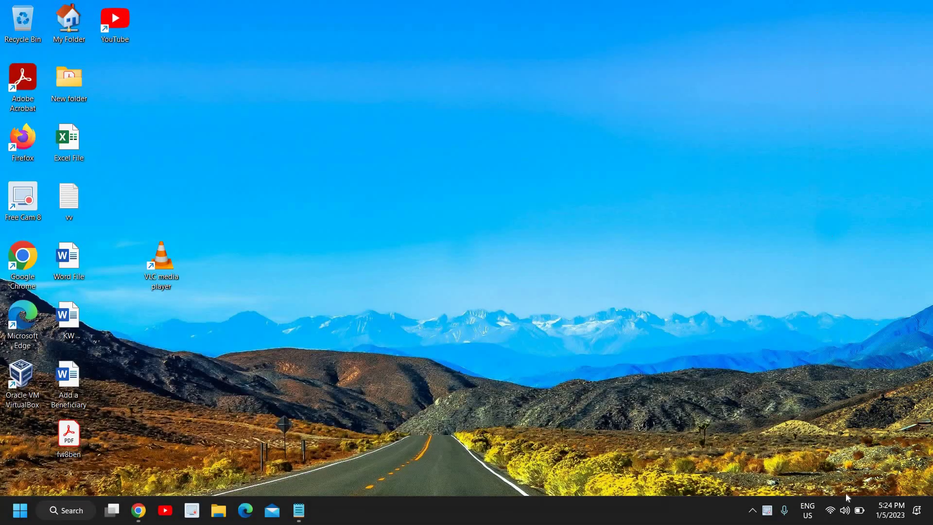
# Open the Windows Security dashboard from the shield icon in the hidden tray icons.
pyautogui.click(751, 511)
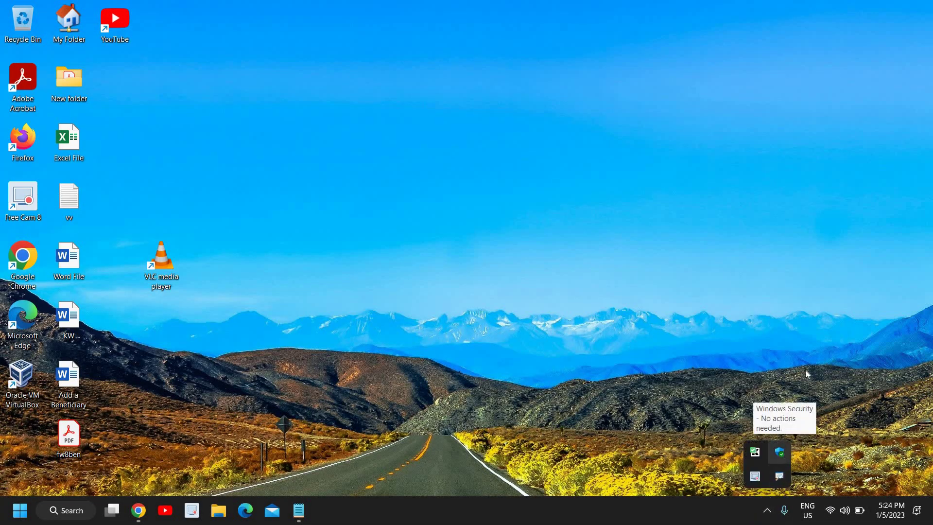
pyautogui.click(606, 408)
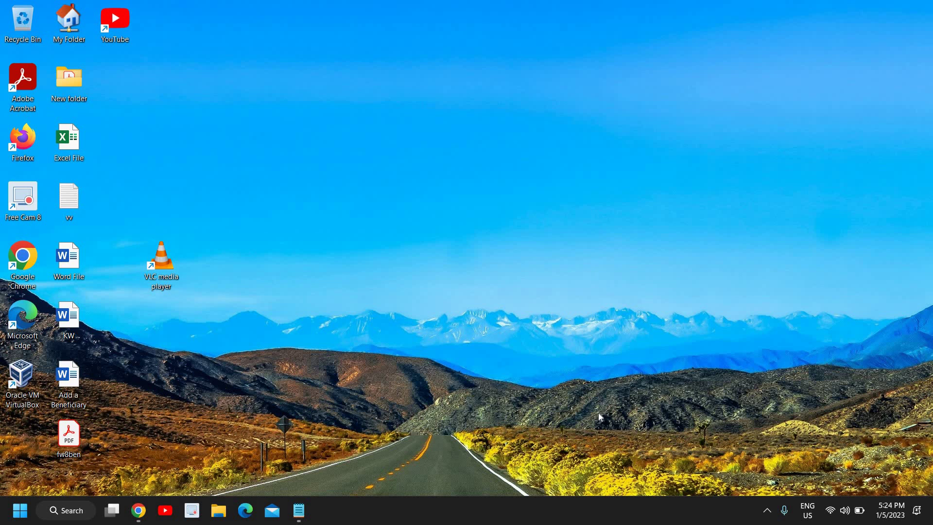
pyautogui.click(766, 511)
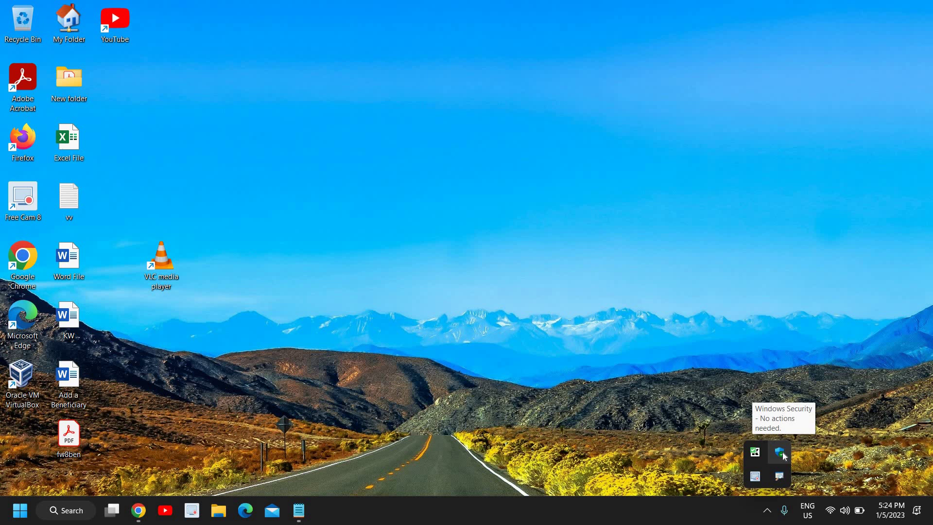
pyautogui.click(767, 511)
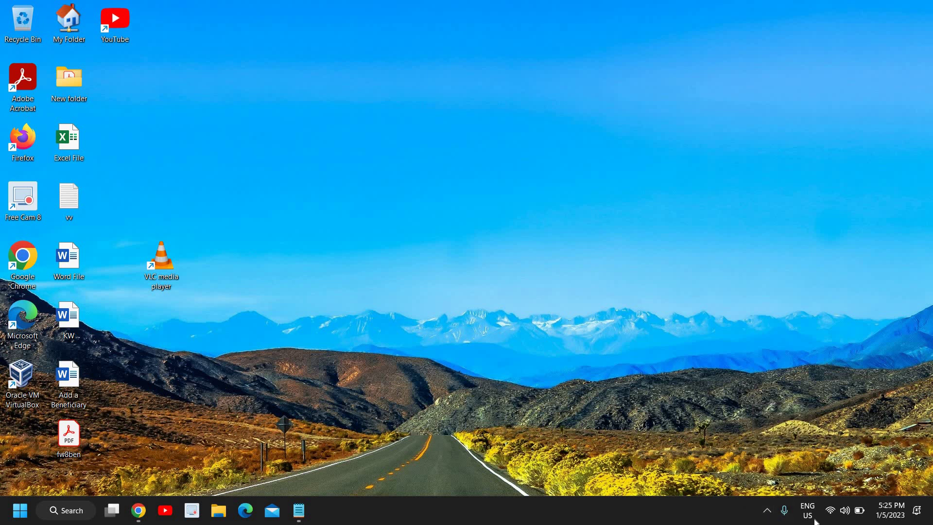
pyautogui.click(767, 510)
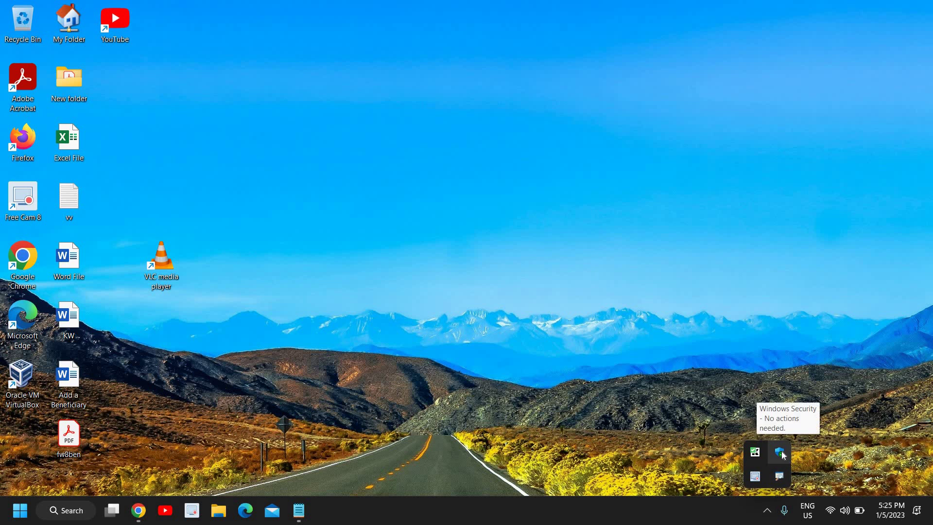
pyautogui.rightClick(781, 454)
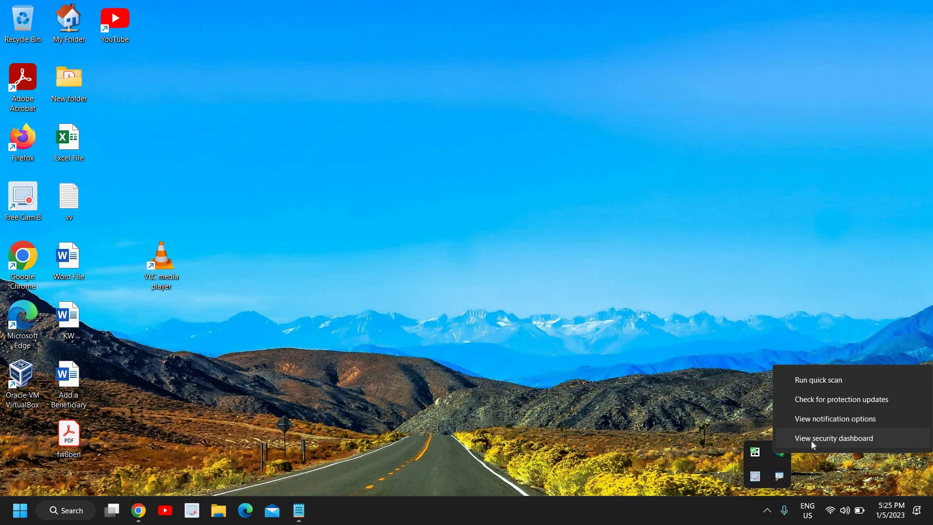
pyautogui.click(843, 439)
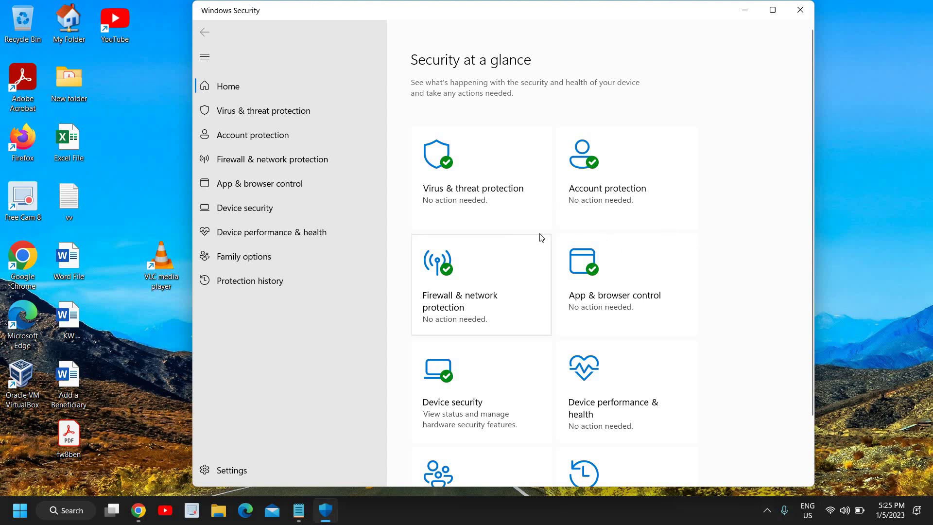
# Check in Virus & threat protection settings that Real-time protection is Off, then minimize Windows Security.
pyautogui.click(461, 194)
pyautogui.scroll(-2, 461, 194)
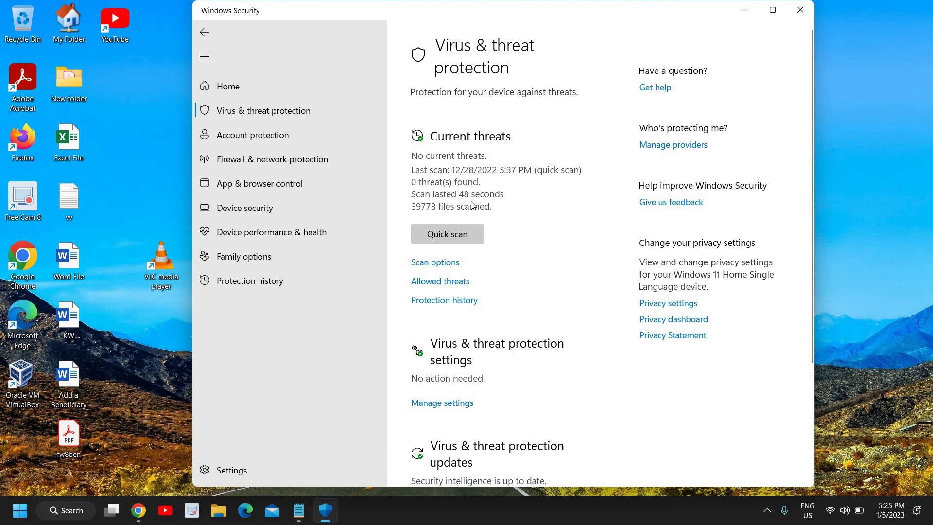
pyautogui.scroll(-2, 463, 395)
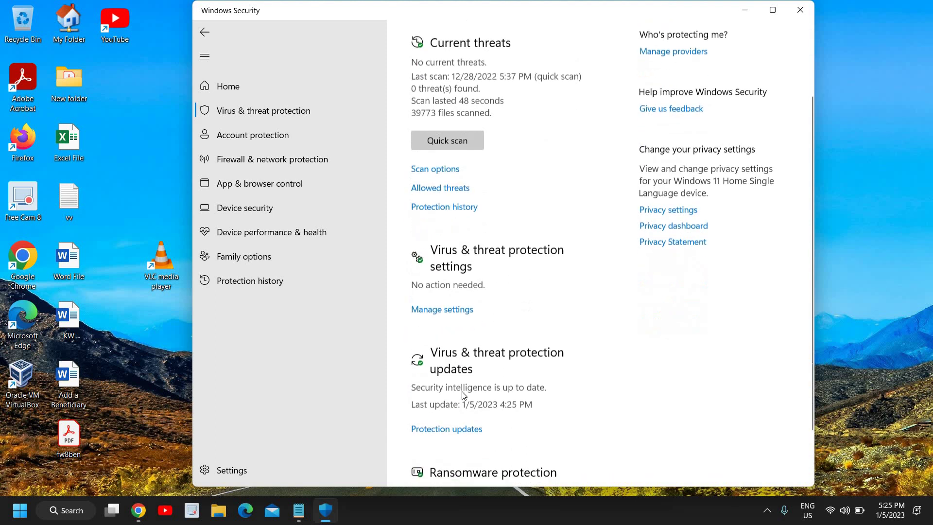
pyautogui.click(447, 309)
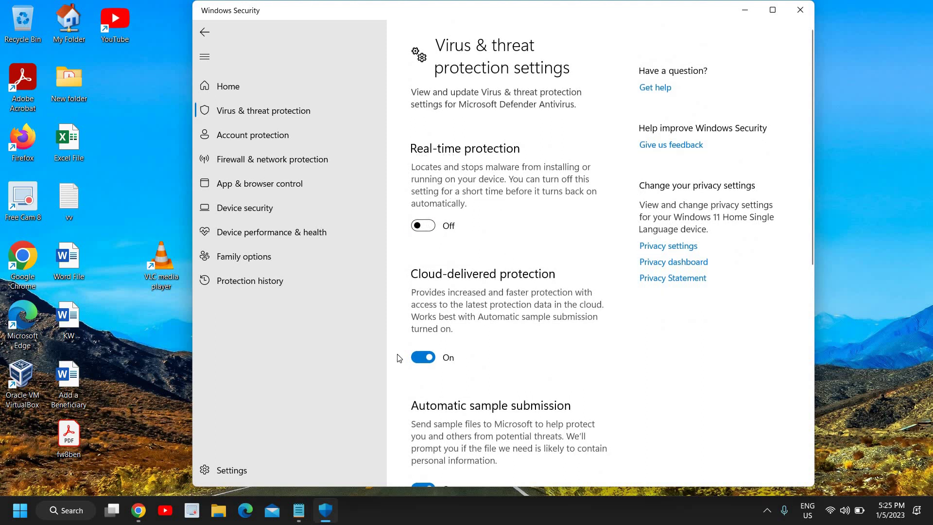
pyautogui.click(745, 11)
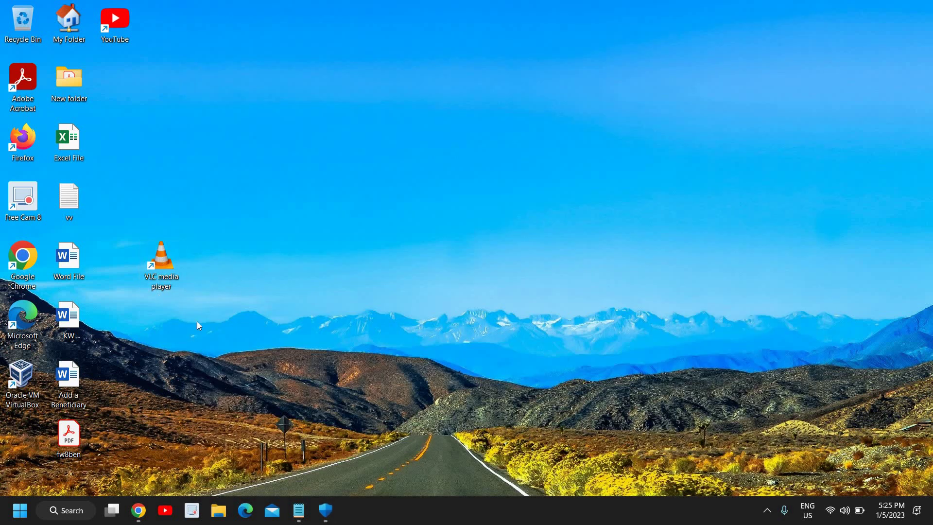
# Close Windows Security, reopen it from the tray, and minimize it again.
pyautogui.click(324, 510)
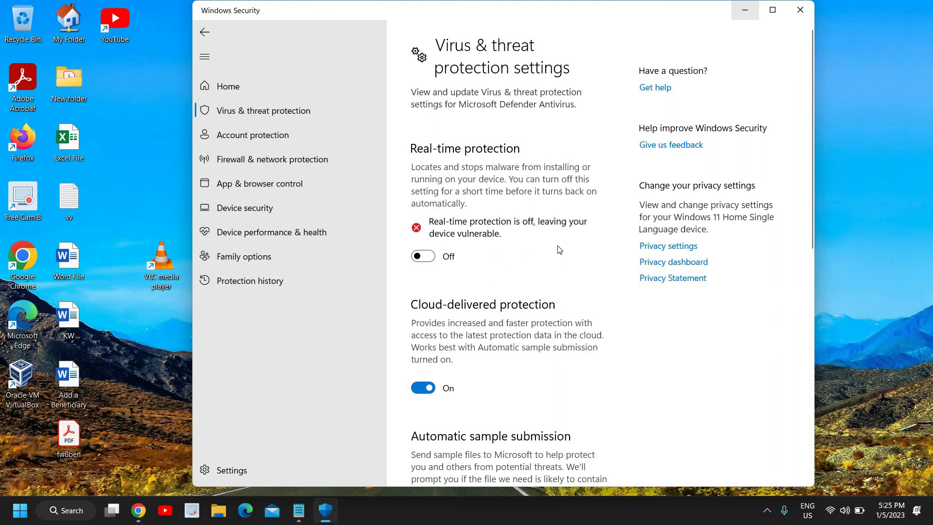
pyautogui.hotkey('alt', 'F4')
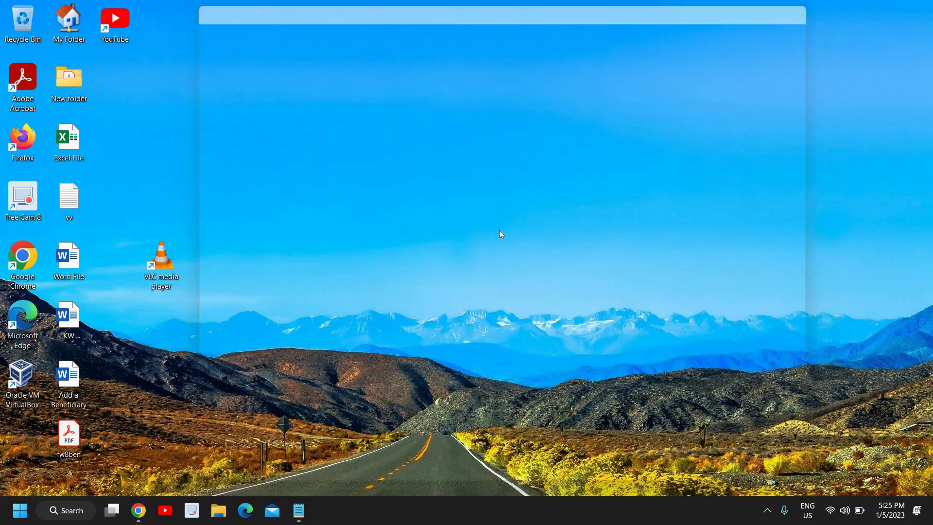
pyautogui.click(766, 510)
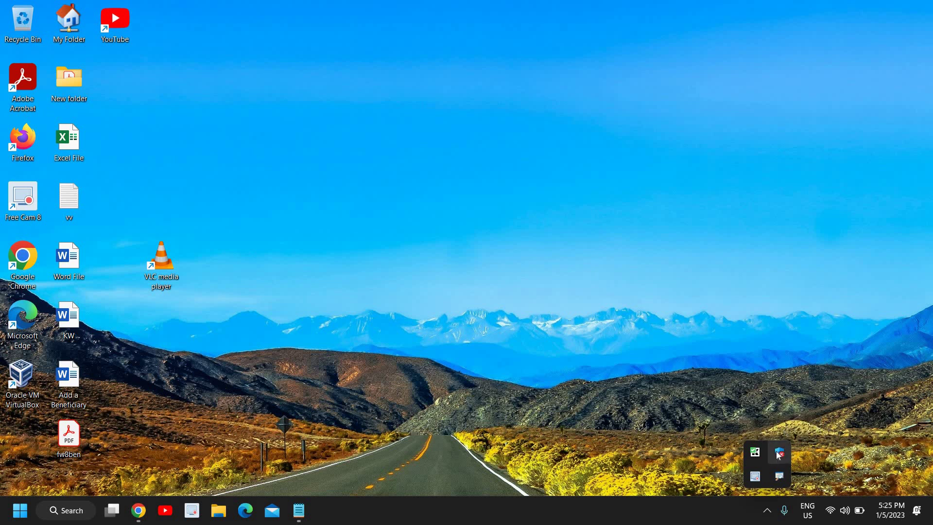
pyautogui.click(779, 454)
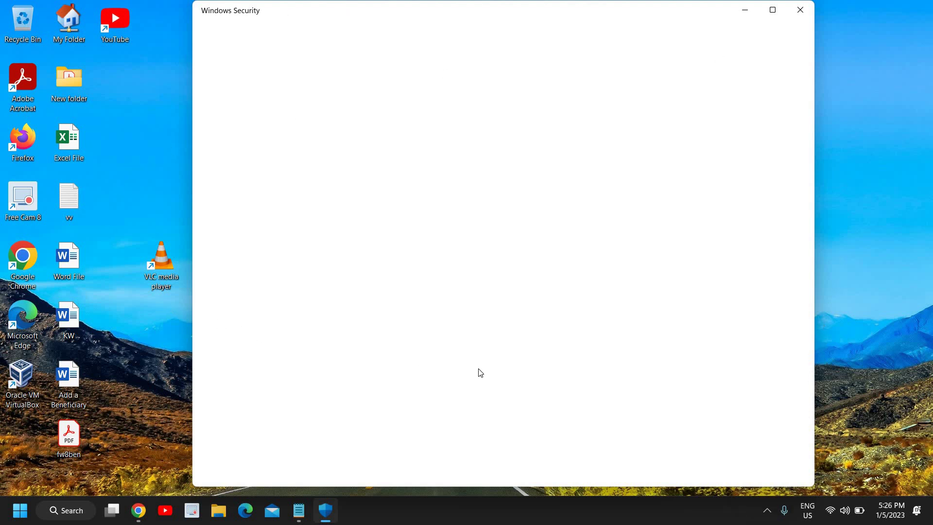
pyautogui.click(327, 520)
pyautogui.click(326, 519)
pyautogui.click(744, 11)
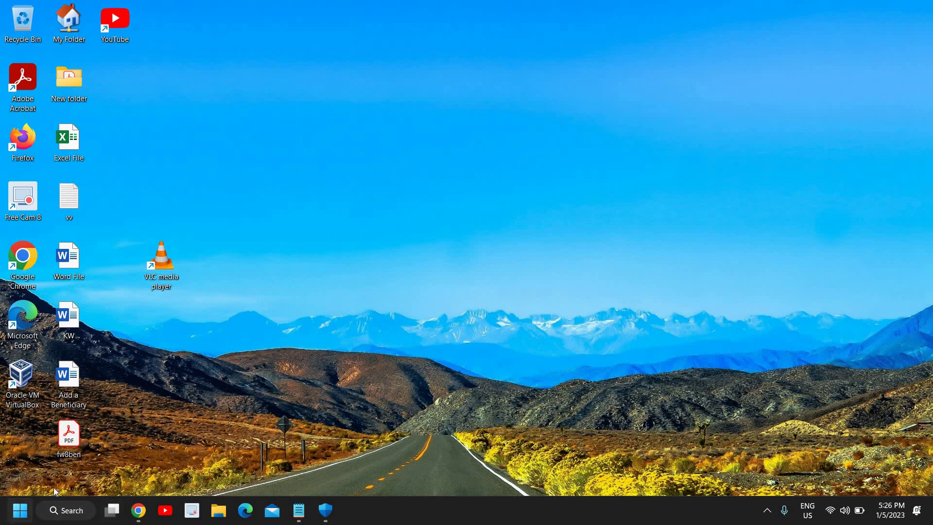
# Open Settings through the Win+X menu and go to Apps > Installed apps.
pyautogui.rightClick(14, 517)
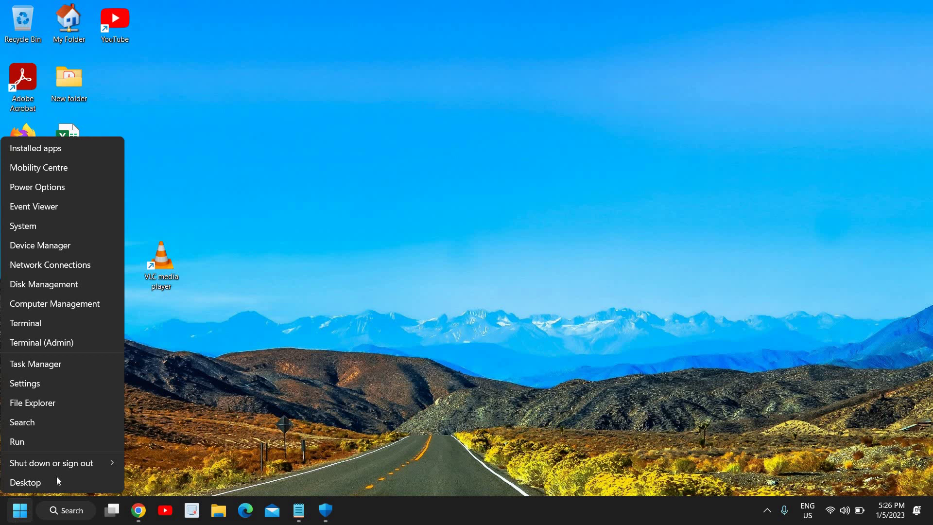
pyautogui.click(22, 383)
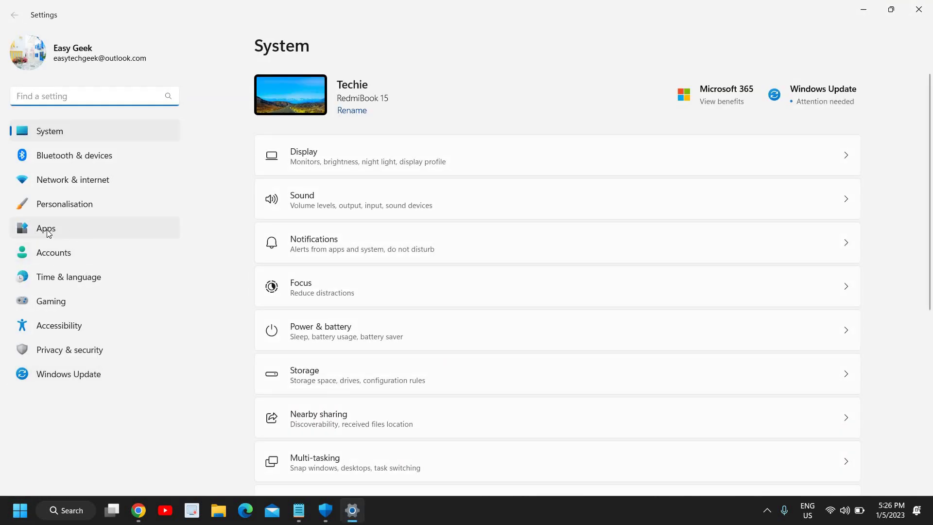
pyautogui.click(49, 233)
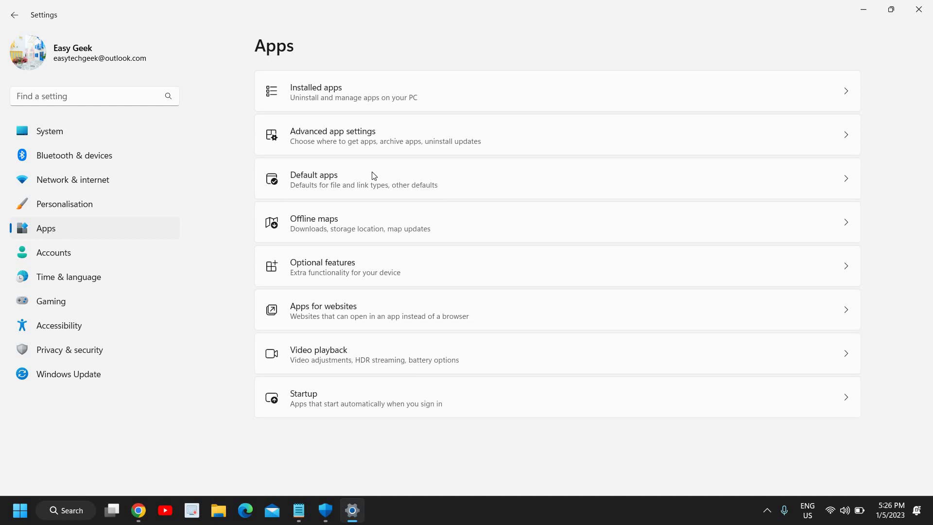
pyautogui.click(350, 96)
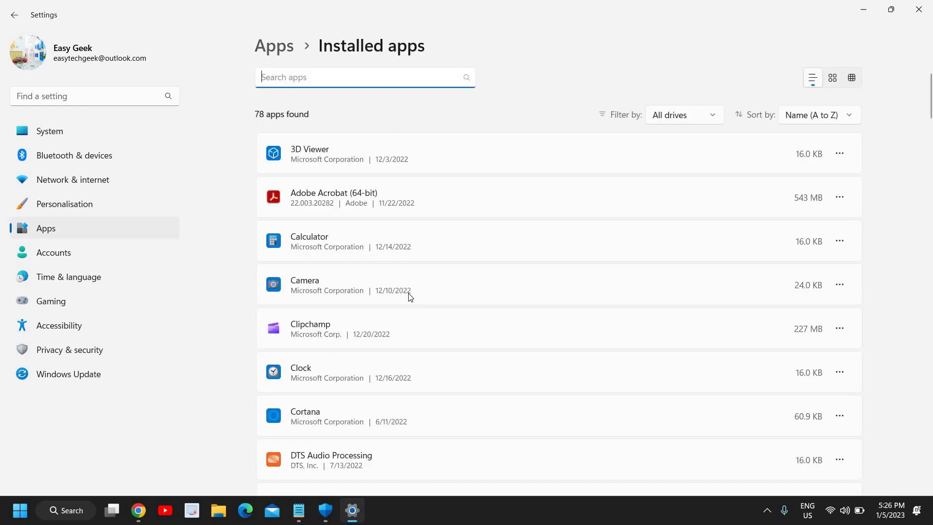
# Scroll down to Instagram and show its '...' options menu.
pyautogui.scroll(-3, 371, 393)
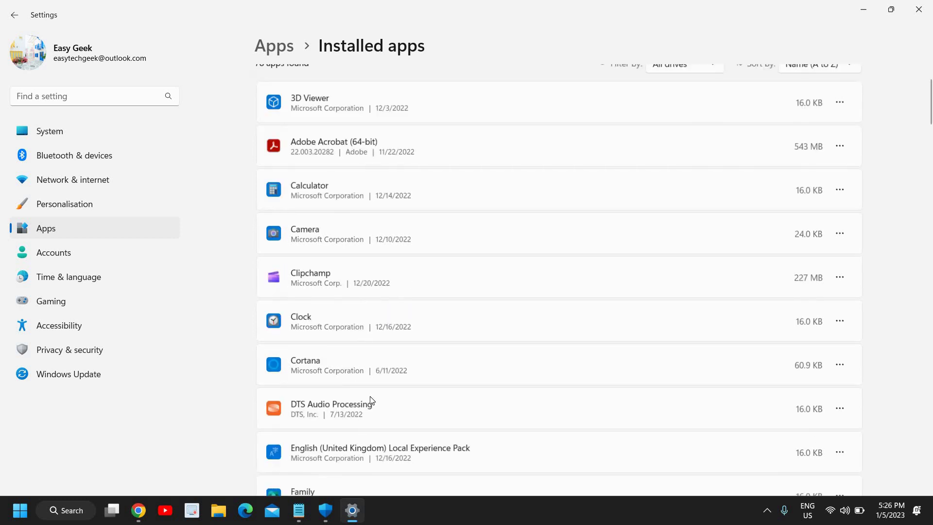
pyautogui.scroll(-3, 315, 387)
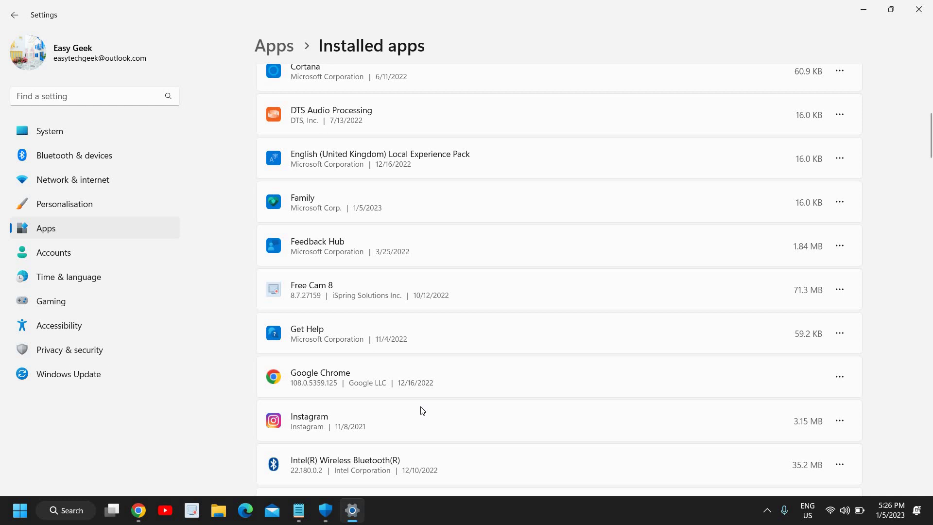
pyautogui.scroll(-3, 420, 409)
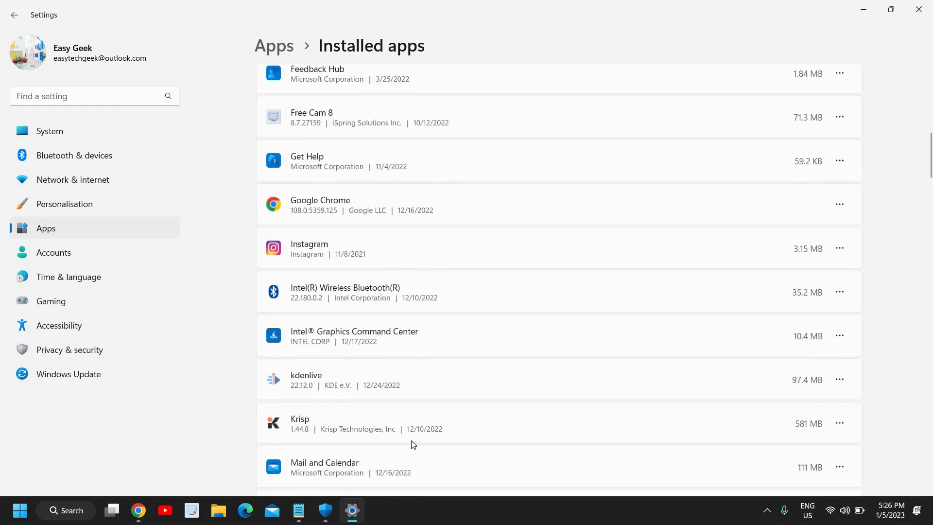
pyautogui.click(840, 249)
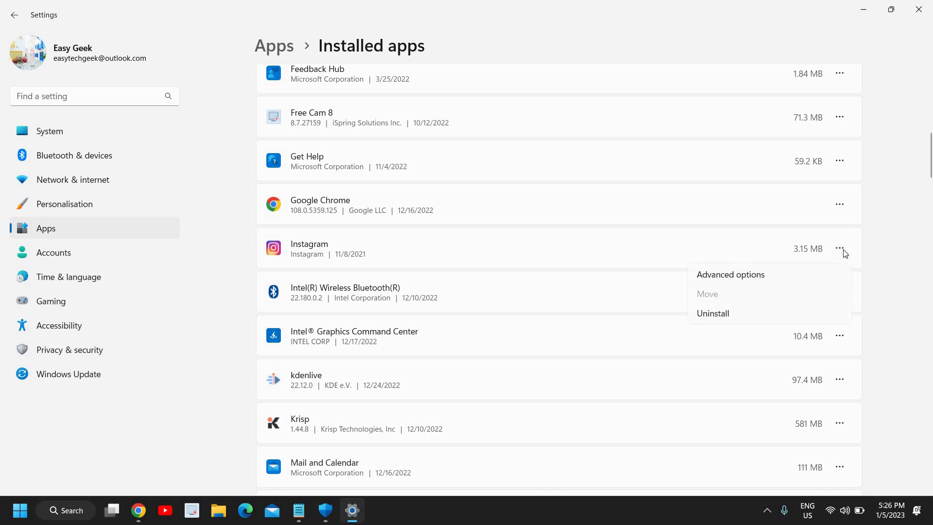
# Show Instagram's Advanced options down to the Repair and Reset section, then minimize Settings.
pyautogui.click(742, 280)
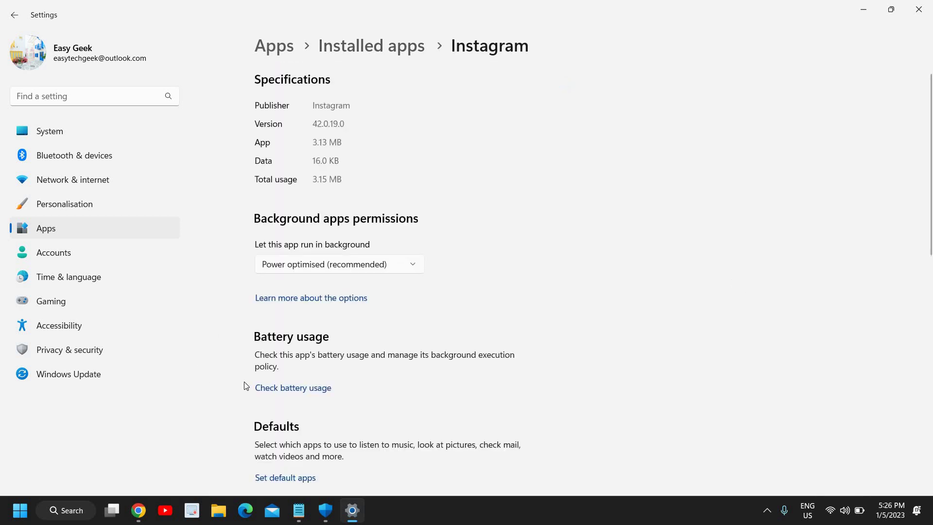
pyautogui.scroll(-7, 245, 386)
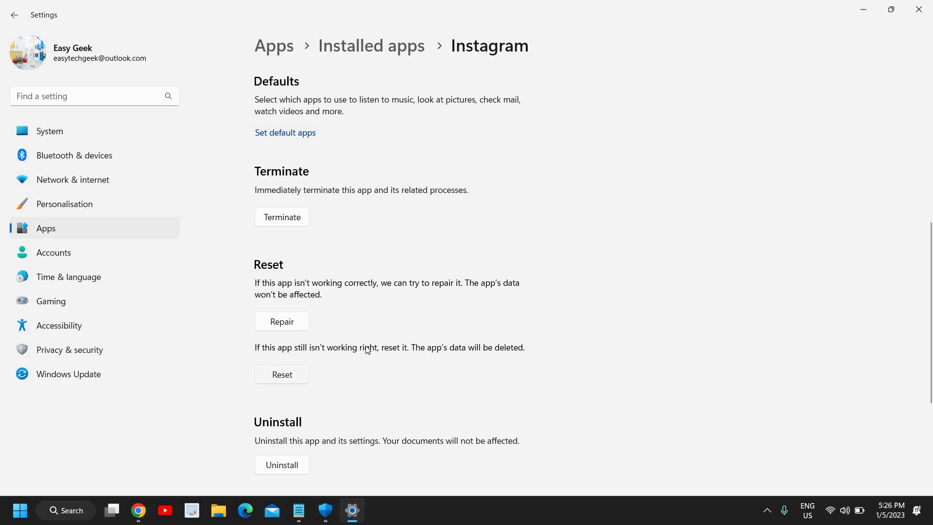
pyautogui.click(863, 10)
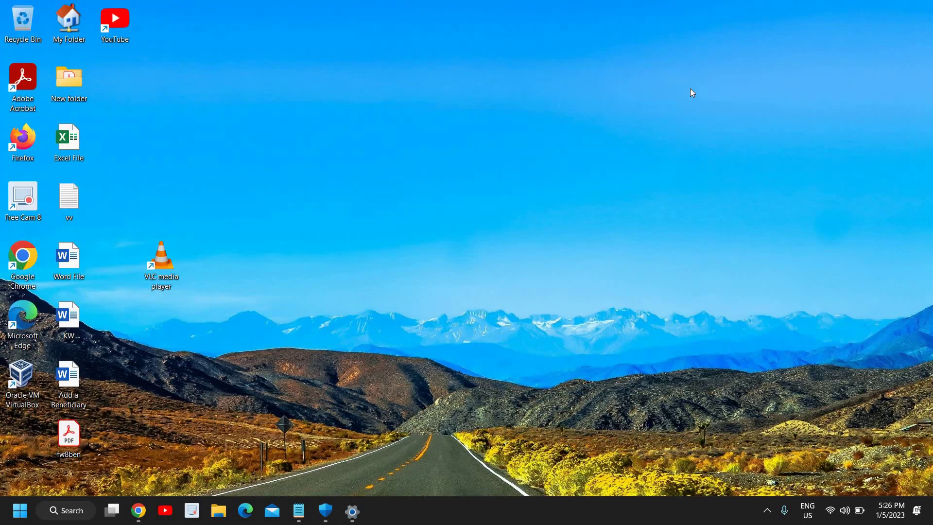
# Close Windows Security, then search 'CMD' and run Command Prompt as administrator.
pyautogui.click(325, 510)
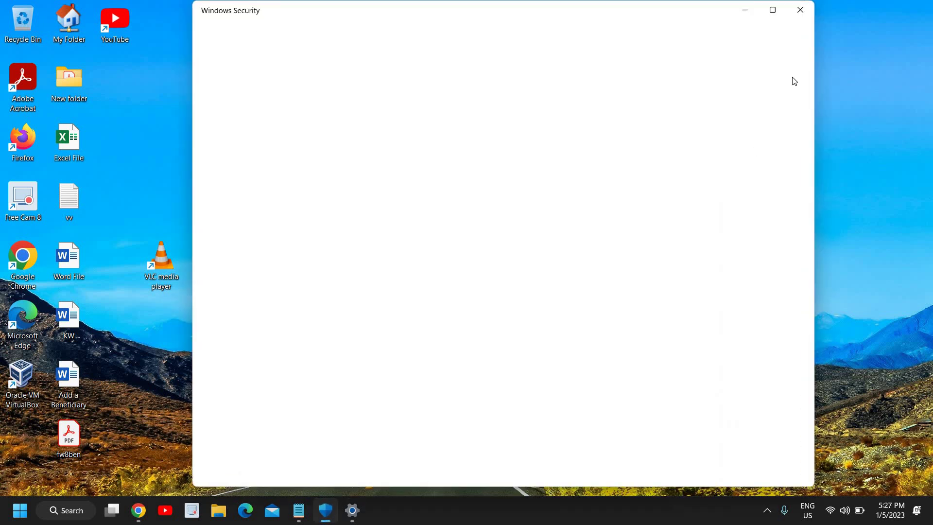
pyautogui.click(799, 10)
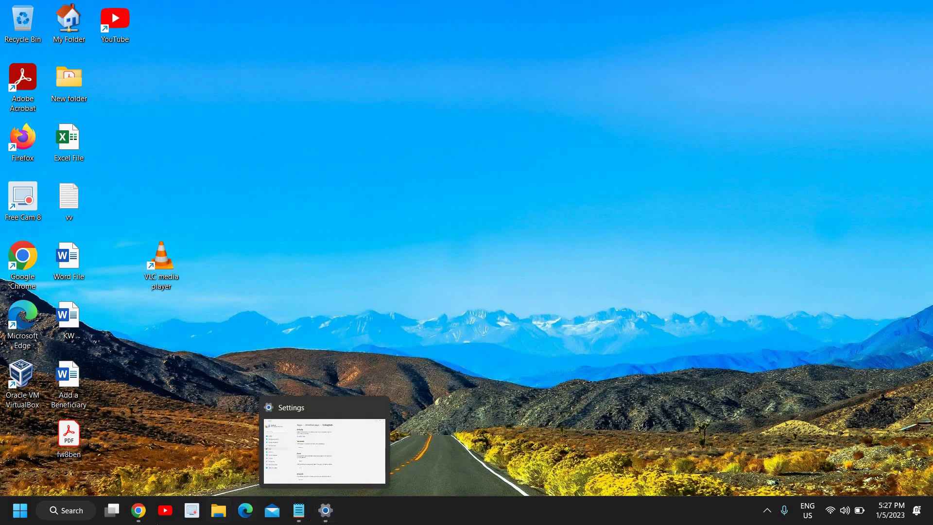
pyautogui.click(73, 511)
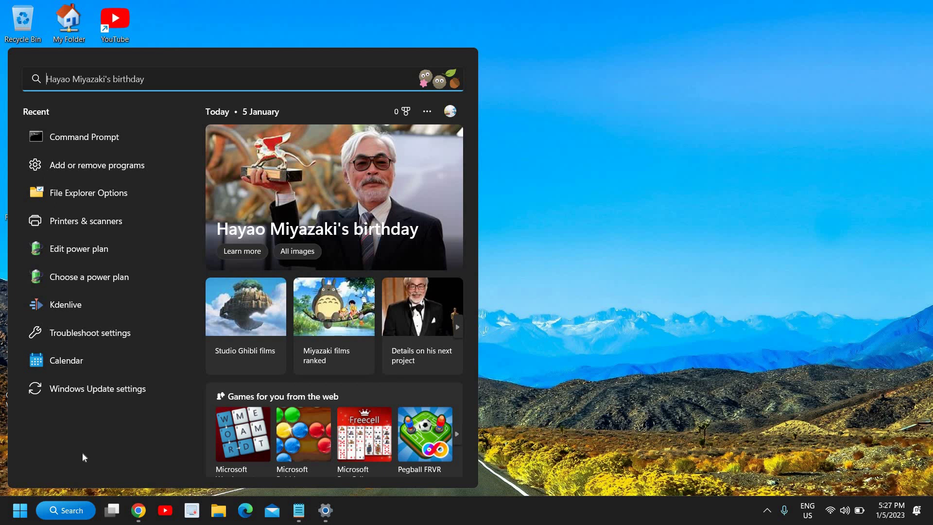
pyautogui.write('CMD')
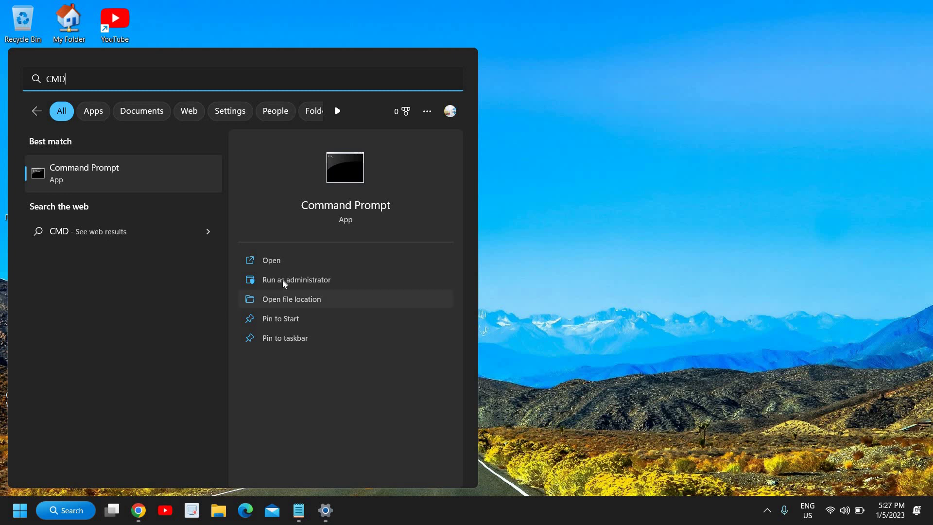
pyautogui.click(301, 282)
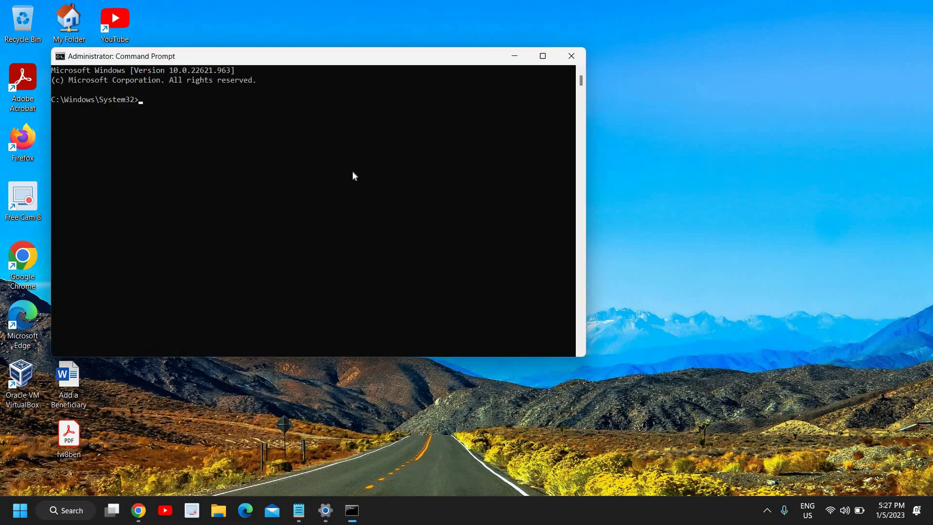
# Center the Command Prompt window and run SFC /SCANNOW.
pyautogui.moveTo(260, 60); pyautogui.dragTo(434, 139)
pyautogui.moveTo(443, 180); pyautogui.dragTo(443, 179)
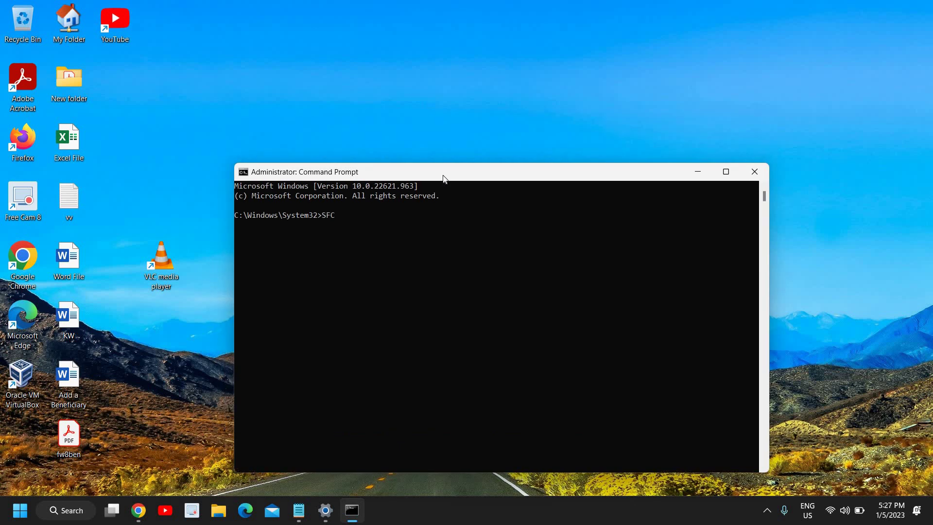
pyautogui.write('SFC /SCANNOW')
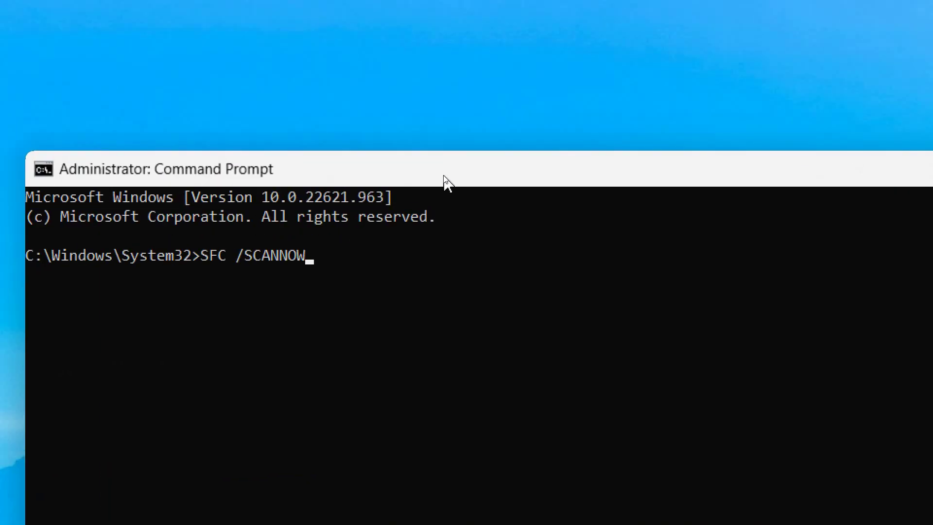
pyautogui.press('Return')
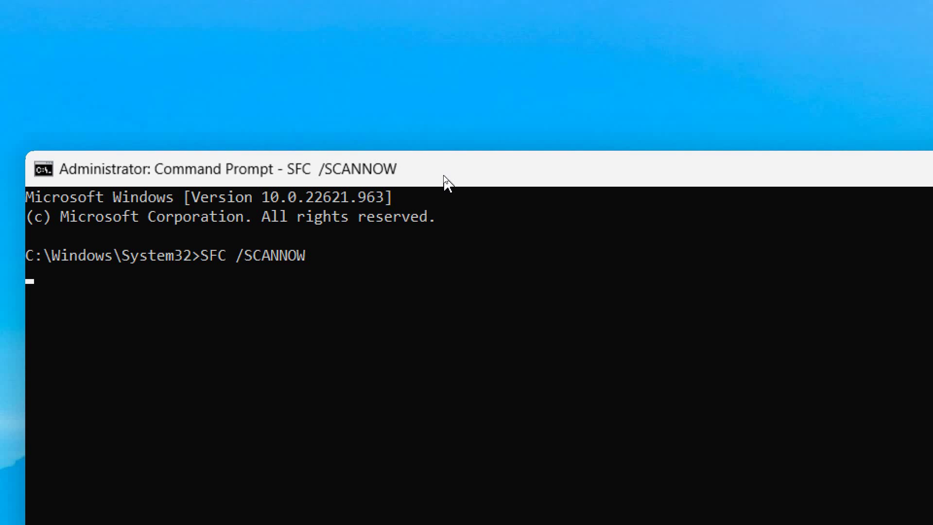